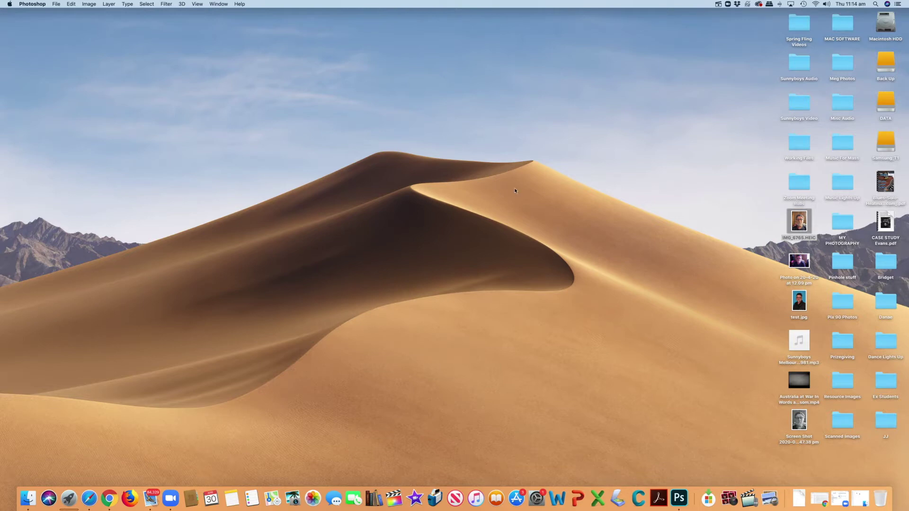
# Launch Adobe Photoshop 2020 from its Dock icon.
pyautogui.click(683, 504)
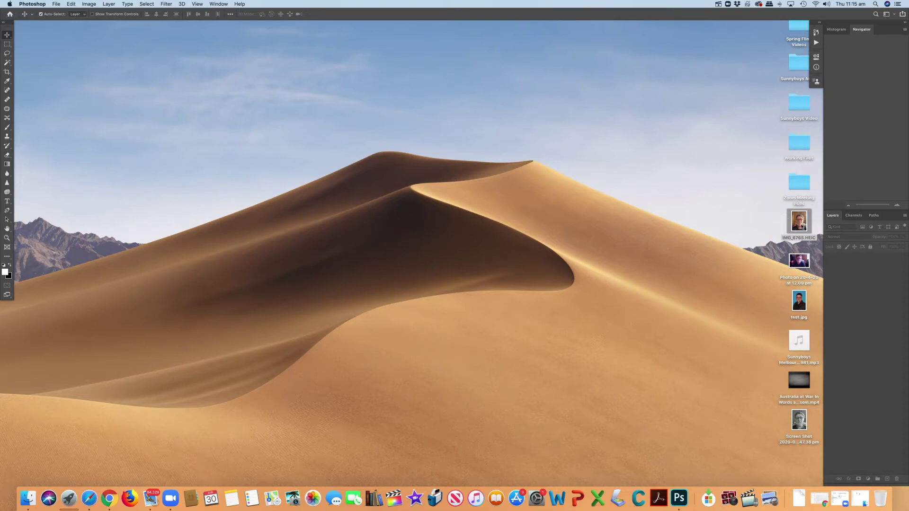
# Open IMG_6765.HEIC in Photoshop and add an empty Layer 1 above Background.
pyautogui.moveTo(801, 227); pyautogui.dragTo(684, 500)
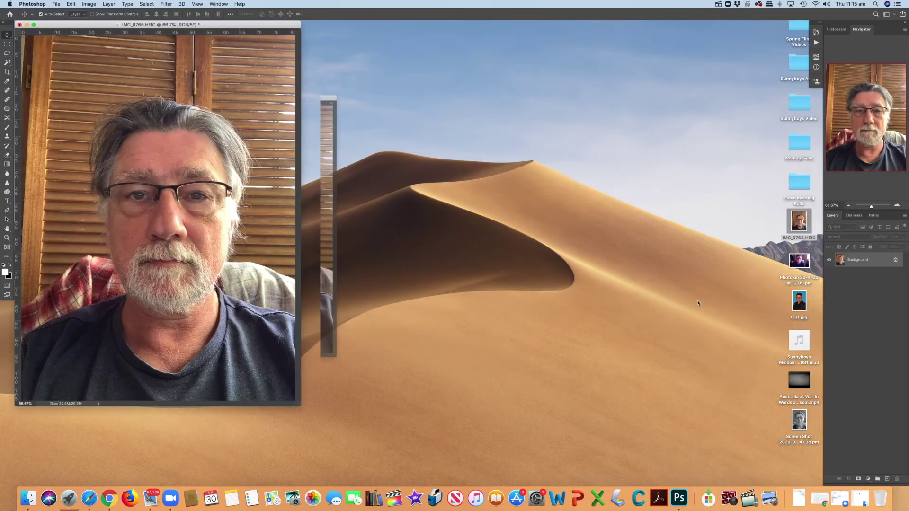
pyautogui.moveTo(274, 27); pyautogui.dragTo(332, 45)
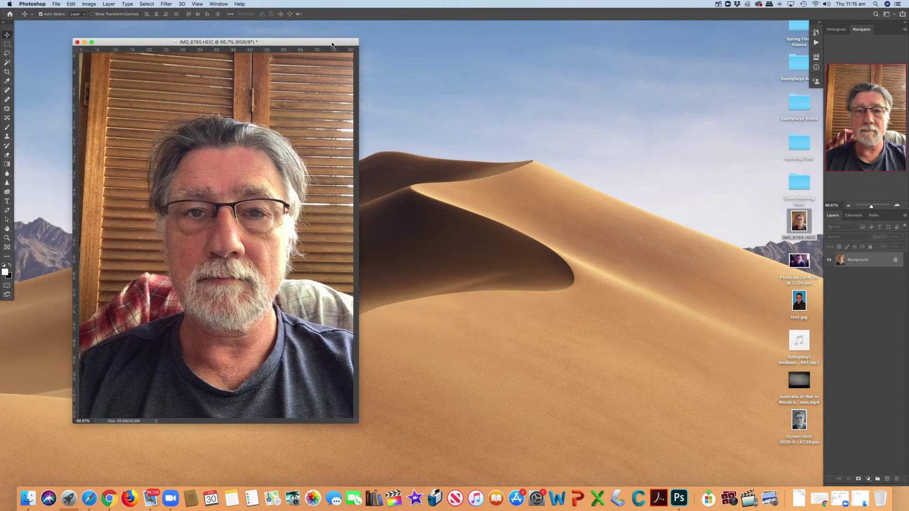
pyautogui.click(888, 479)
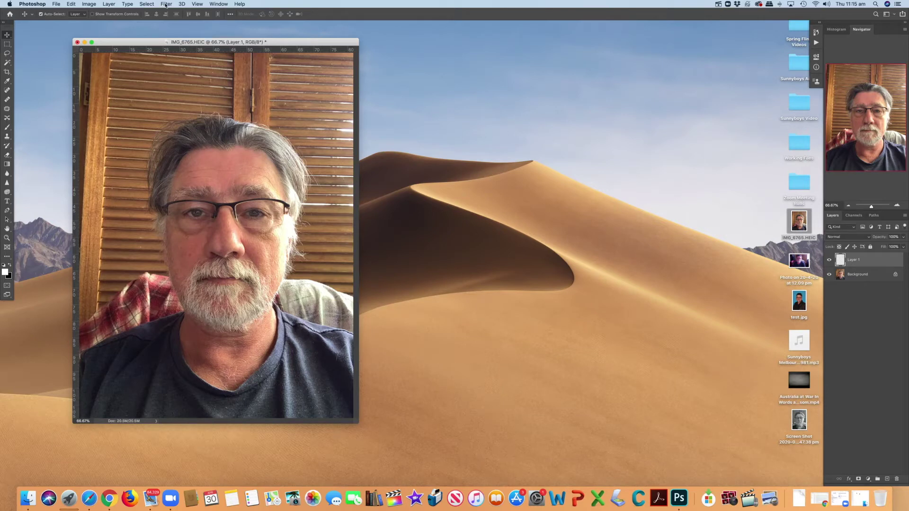
# Choose the Elliptical Marquee Tool and set its Feather to 100 px.
pyautogui.click(9, 48)
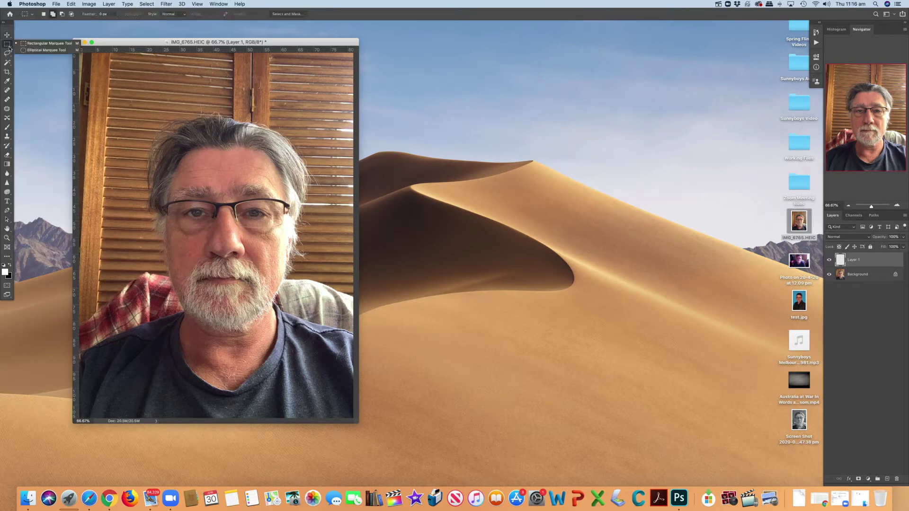
pyautogui.click(44, 50)
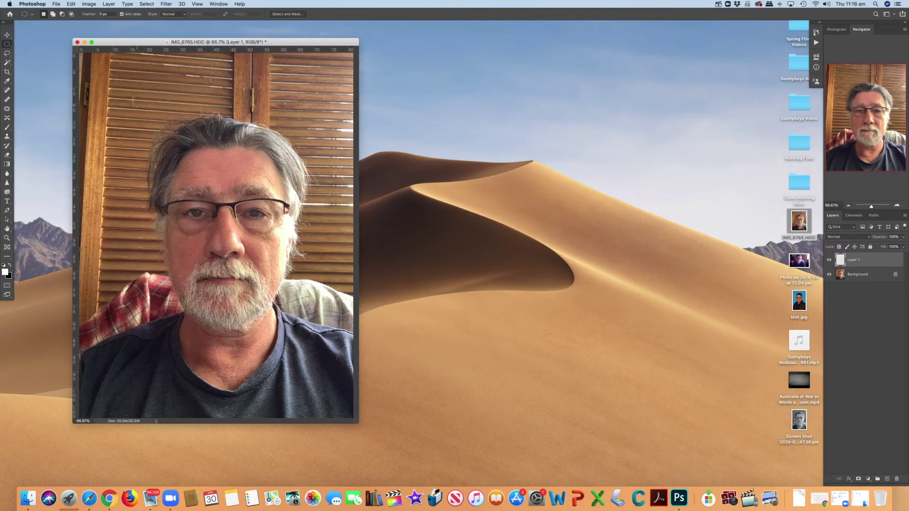
pyautogui.doubleClick(104, 14)
pyautogui.click(104, 15)
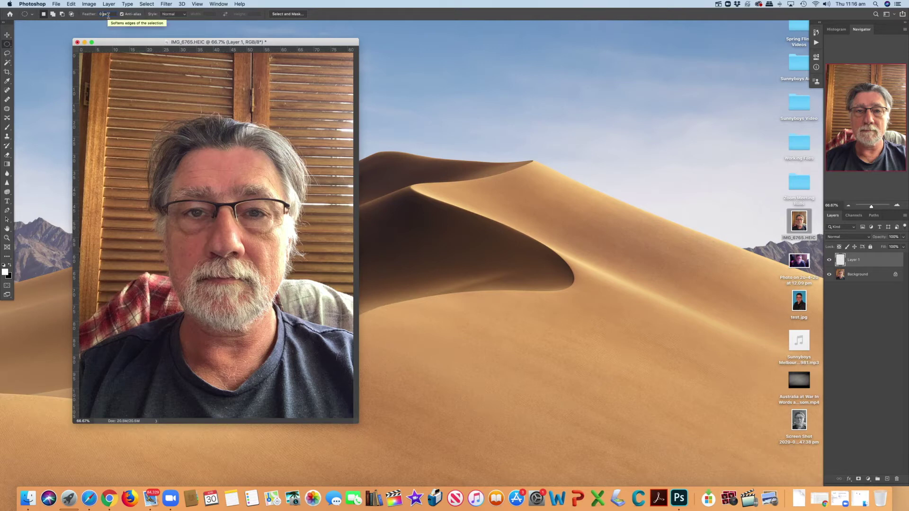
pyautogui.press('BackSpace')
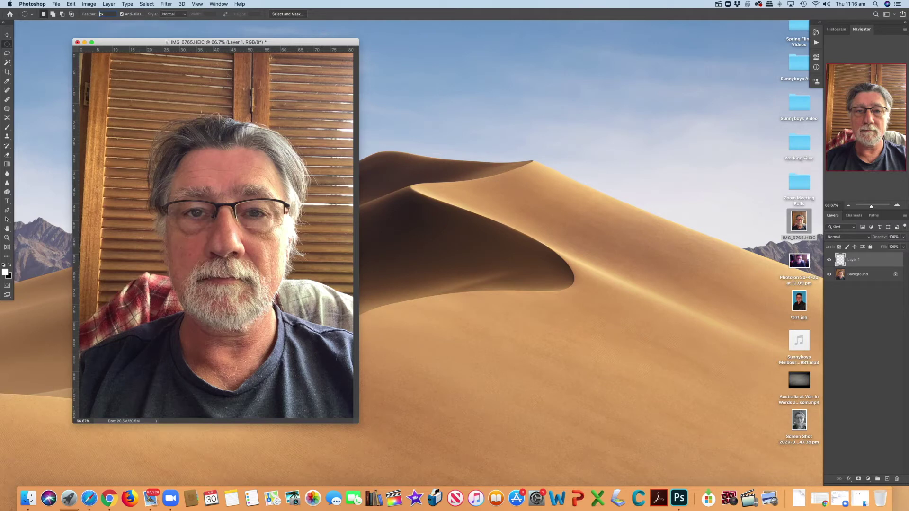
pyautogui.write('100')
# Draw an oval over the man's face, centre it, and invert the selection.
pyautogui.moveTo(161, 87); pyautogui.dragTo(368, 397)
pyautogui.moveTo(332, 317); pyautogui.dragTo(296, 312)
pyautogui.click(146, 4)
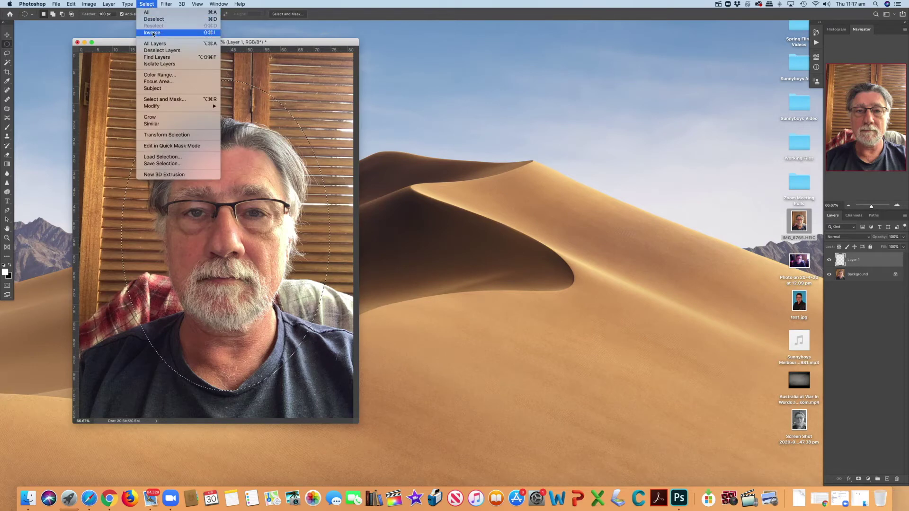
pyautogui.click(153, 34)
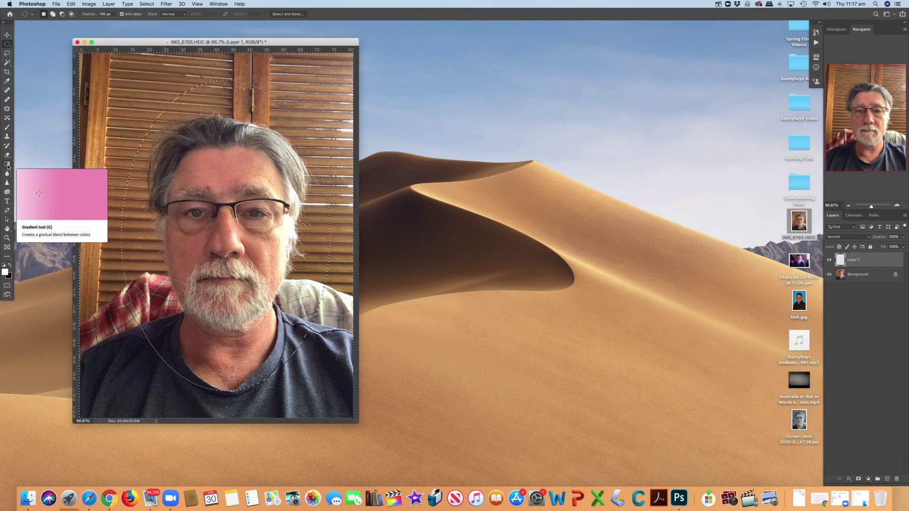
# Switch Photoshop to the Essentials workspace.
pyautogui.click(7, 165)
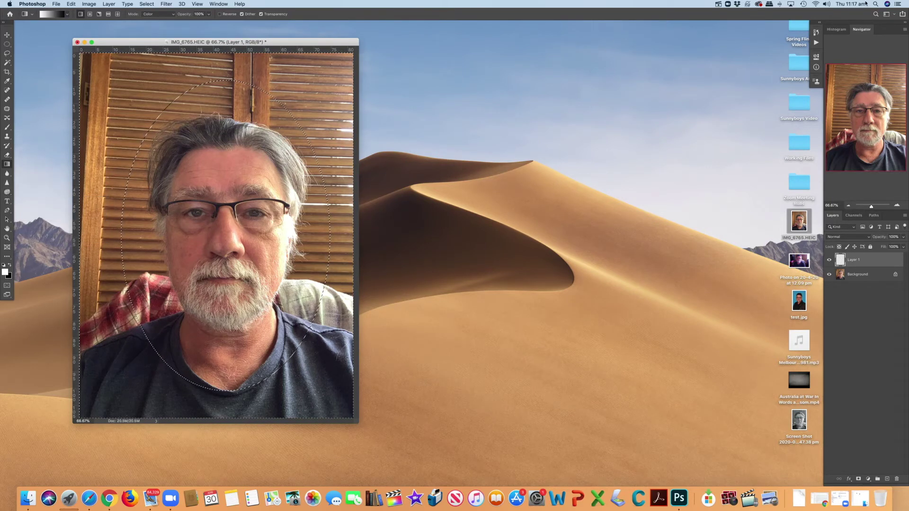
pyautogui.click(895, 16)
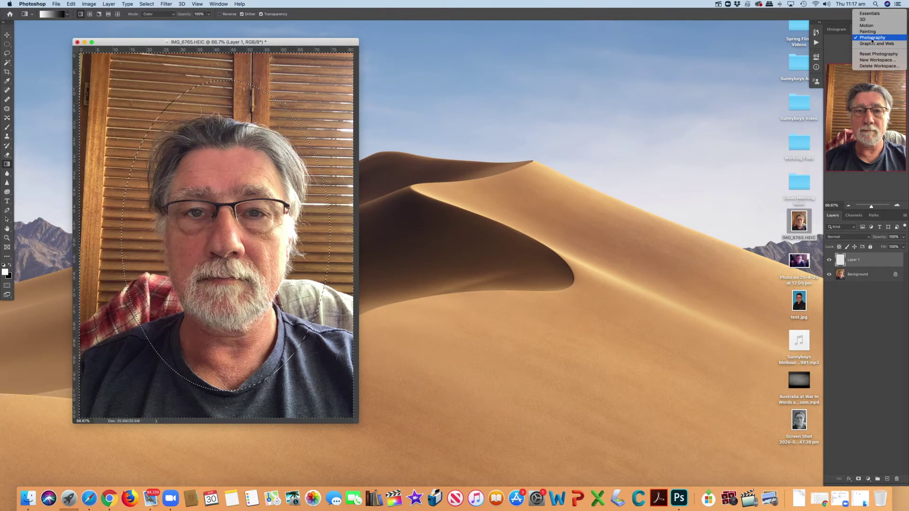
pyautogui.click(870, 16)
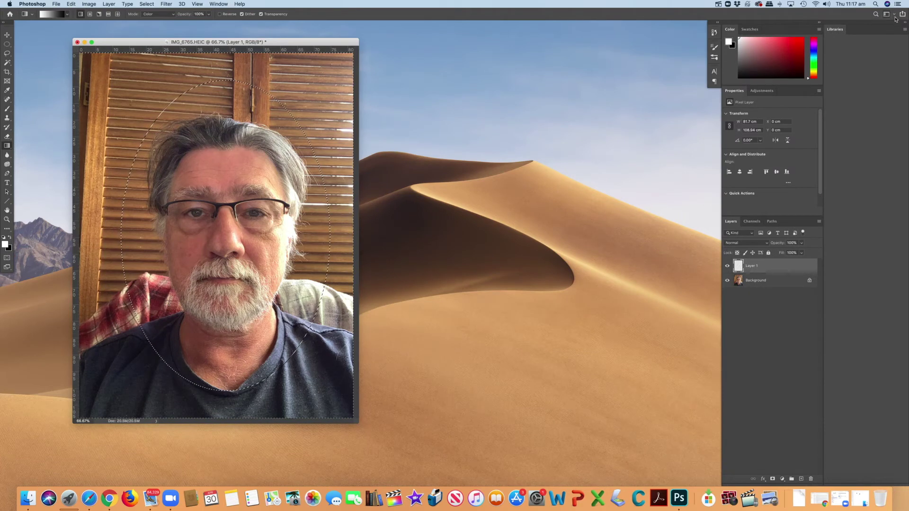
# Fill the area outside the oval on Layer 1 with white using the Paint Bucket.
pyautogui.rightClick(8, 150)
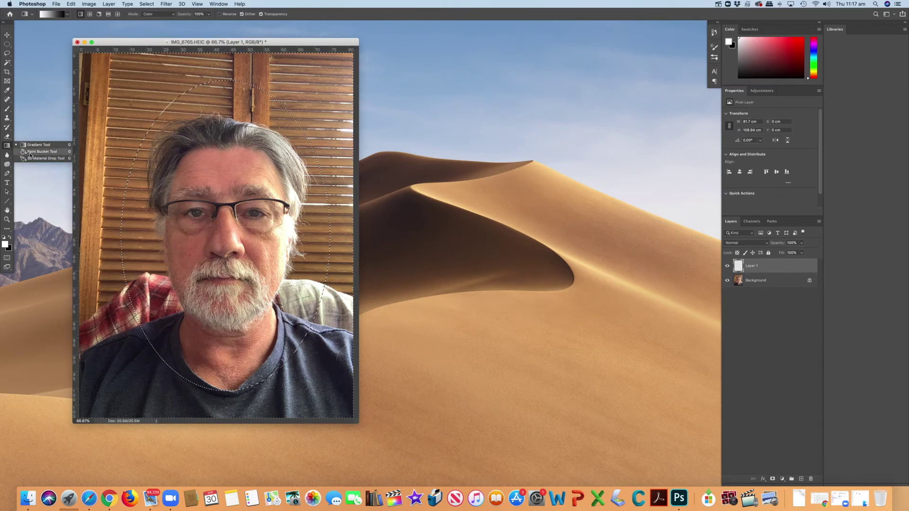
pyautogui.click(30, 155)
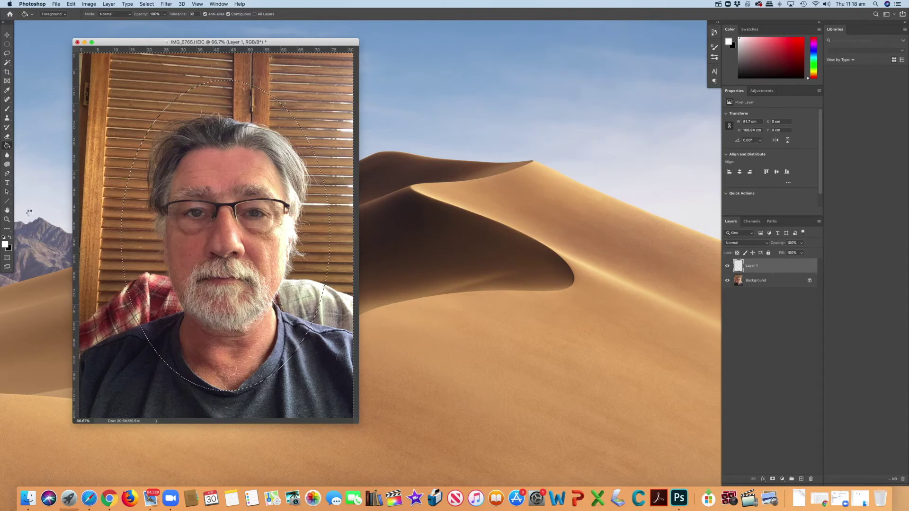
pyautogui.click(97, 76)
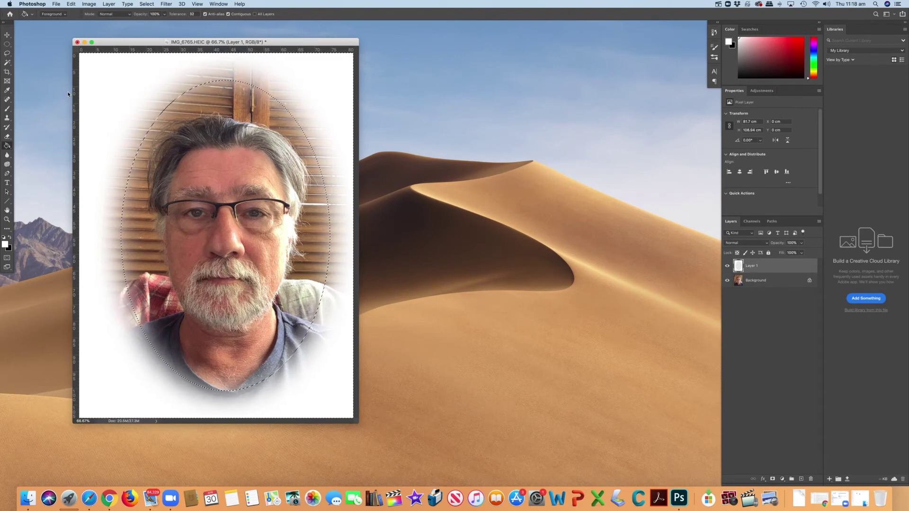
# Deselect, pick the Move tool, and hide Background to view the white vignette alone.
pyautogui.press('super+d')
pyautogui.click(7, 35)
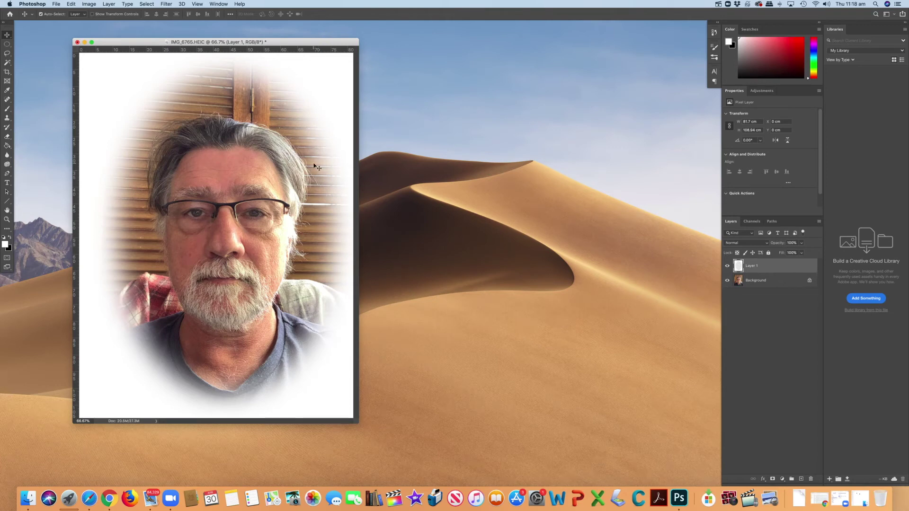
pyautogui.click(729, 281)
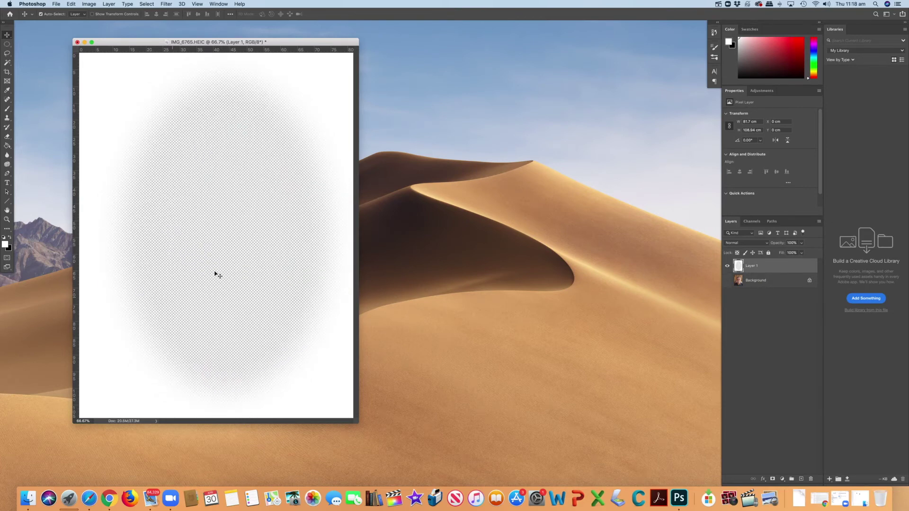
# Make the Background layer visible again, then bring up the Edit menu.
pyautogui.click(727, 280)
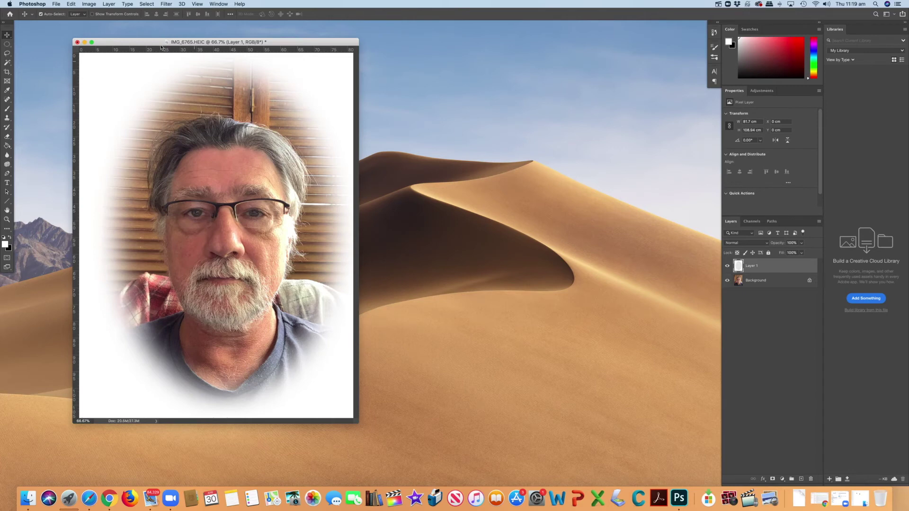
pyautogui.click(71, 5)
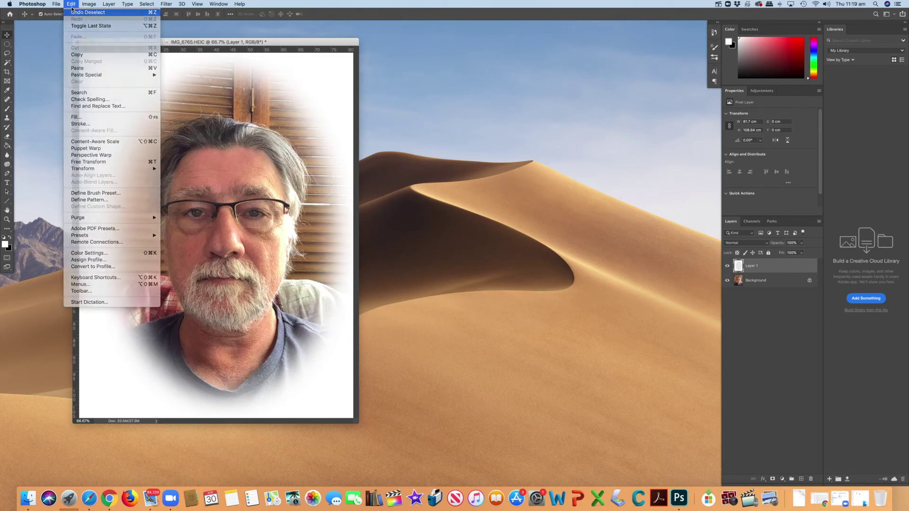
# Undo the deselect, white fill, inverse, selection move and elliptical marquee.
pyautogui.click(88, 12)
pyautogui.click(71, 5)
pyautogui.click(75, 12)
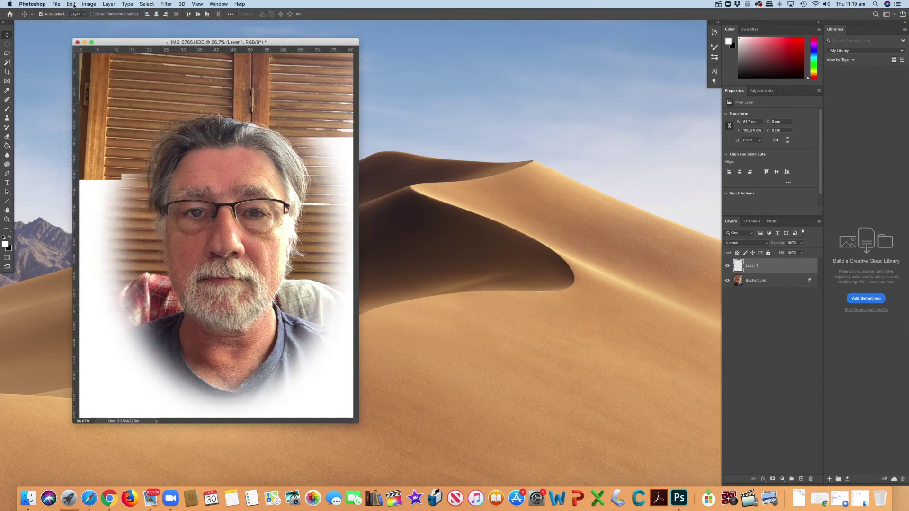
pyautogui.click(71, 4)
pyautogui.click(77, 12)
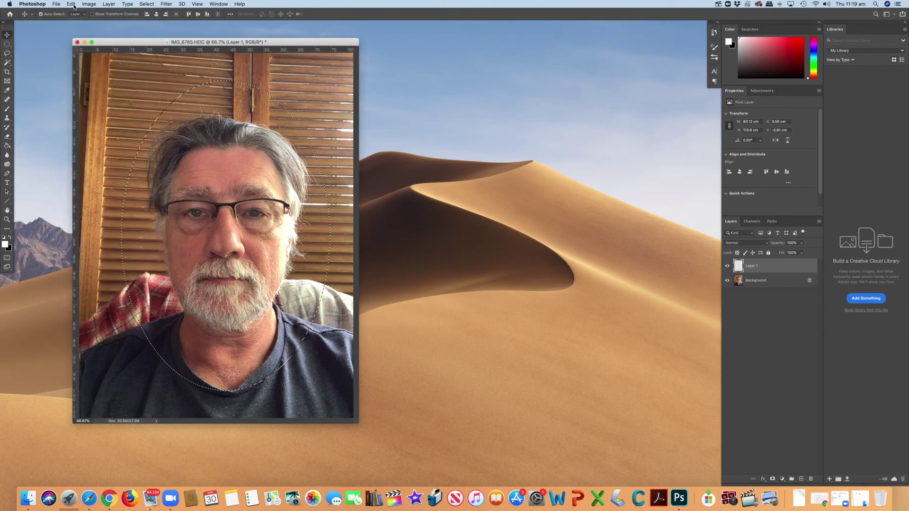
pyautogui.click(71, 4)
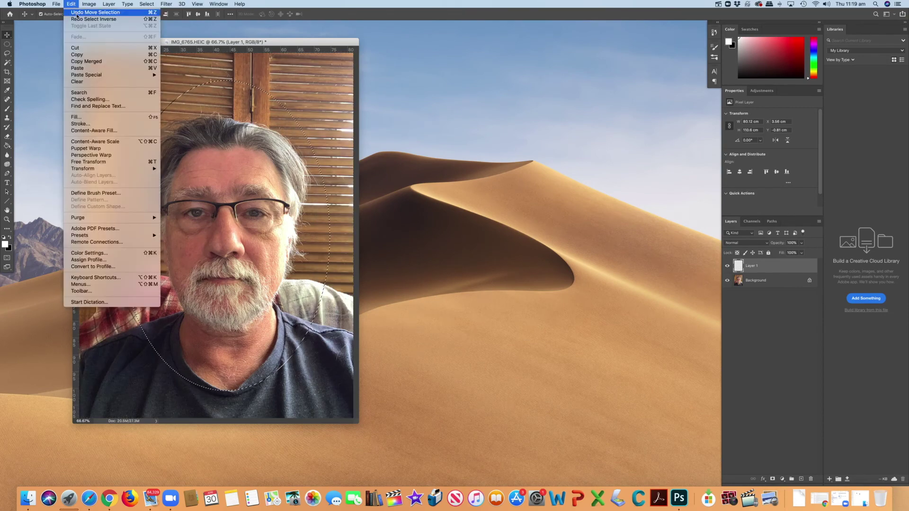
pyautogui.click(77, 13)
pyautogui.click(71, 4)
pyautogui.click(97, 12)
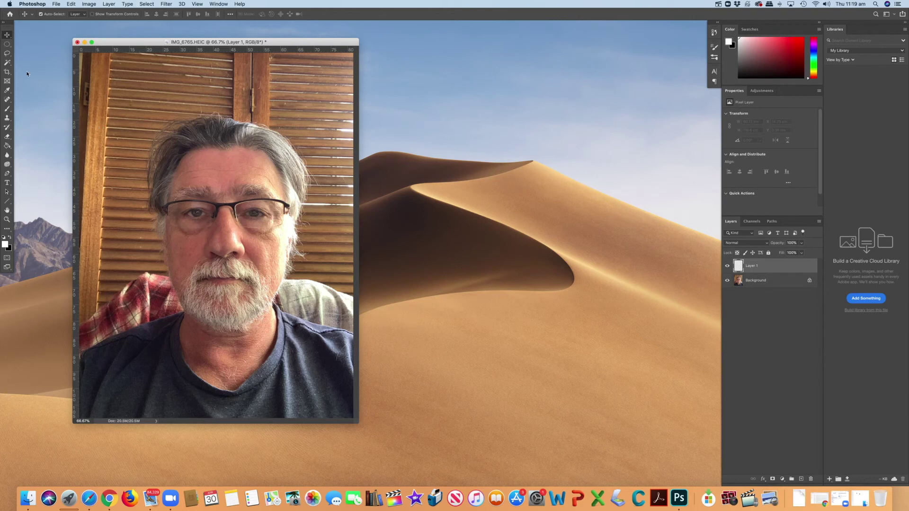
# Choose the Elliptical Marquee tool with a 300 px feather.
pyautogui.click(7, 44)
pyautogui.click(103, 14)
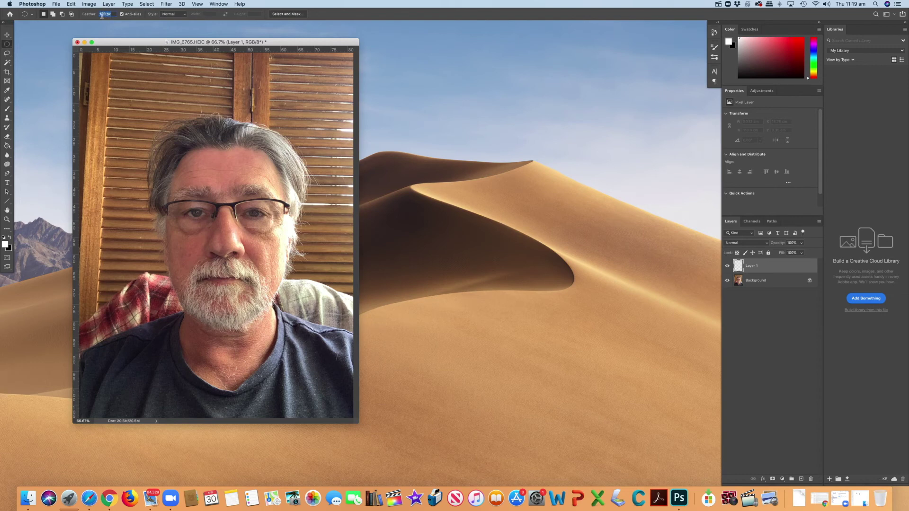
pyautogui.click(107, 14)
pyautogui.press('BackSpace')
# Draw an oval selection around the man's face and centre it.
pyautogui.moveTo(110, 71); pyautogui.dragTo(319, 341)
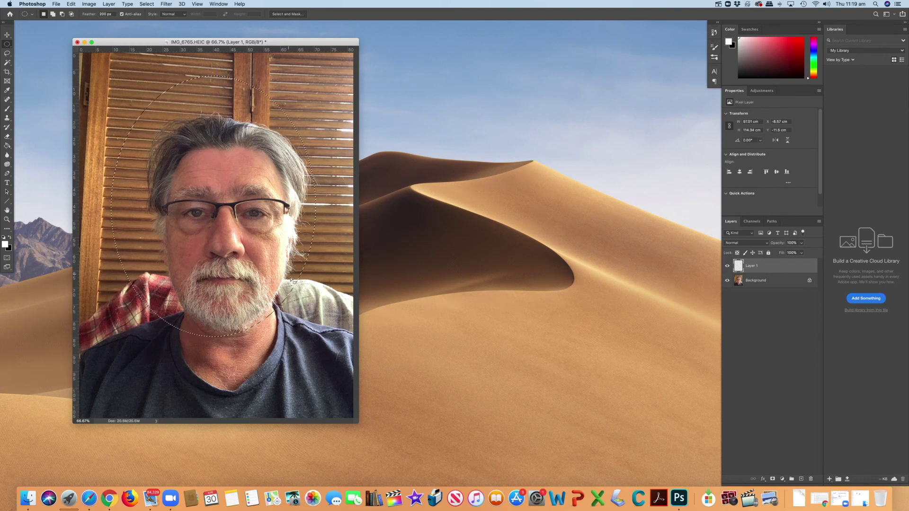
pyautogui.moveTo(295, 277); pyautogui.dragTo(298, 289)
pyautogui.click(145, 5)
# Invert the selection and fill everything outside the 300 px oval with white.
pyautogui.click(159, 33)
pyautogui.click(7, 147)
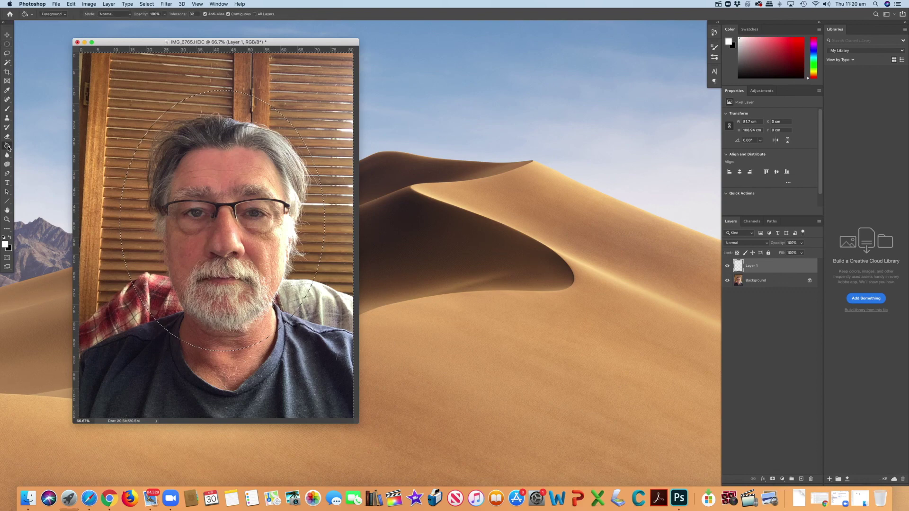
pyautogui.click(118, 98)
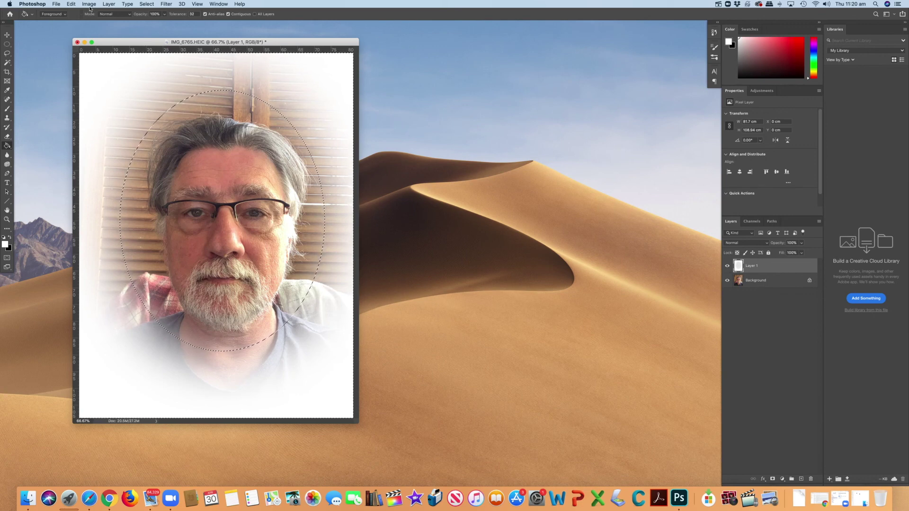
pyautogui.click(68, 4)
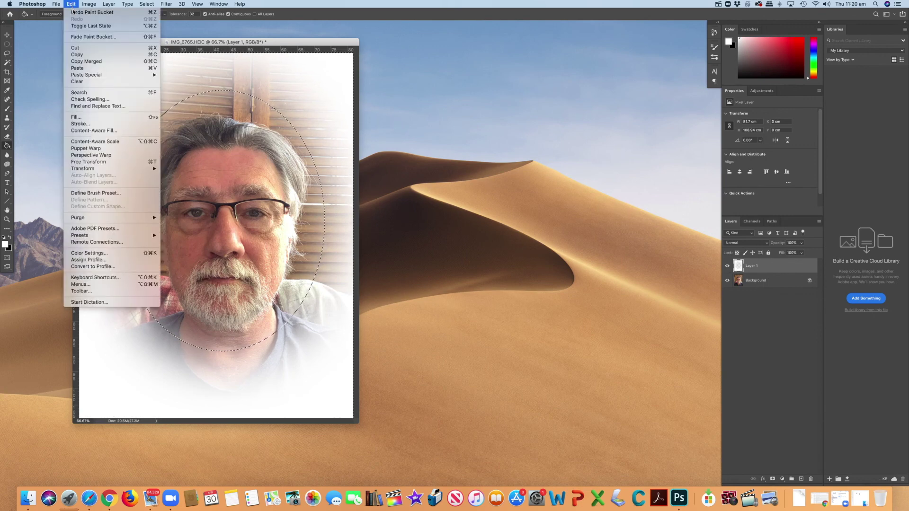
# Undo the white Paint Bucket fill, then refill the area outside the oval with black.
pyautogui.click(74, 15)
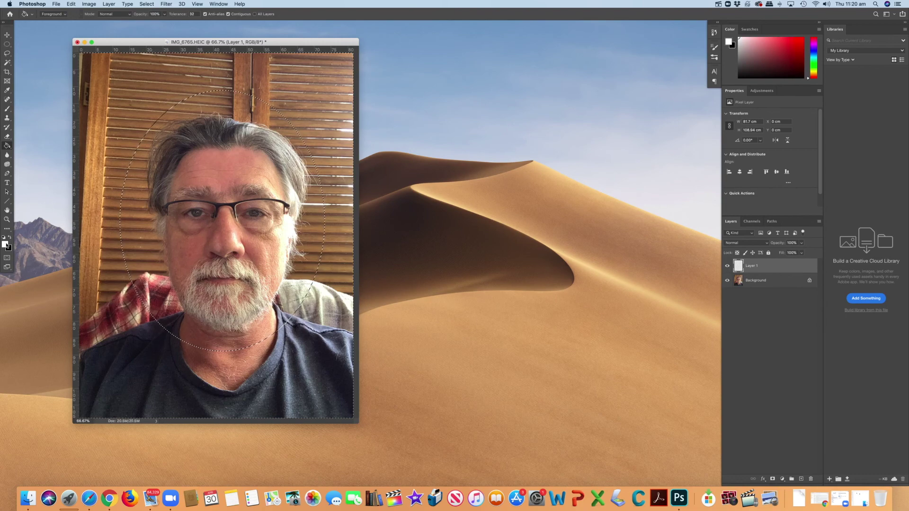
pyautogui.click(10, 238)
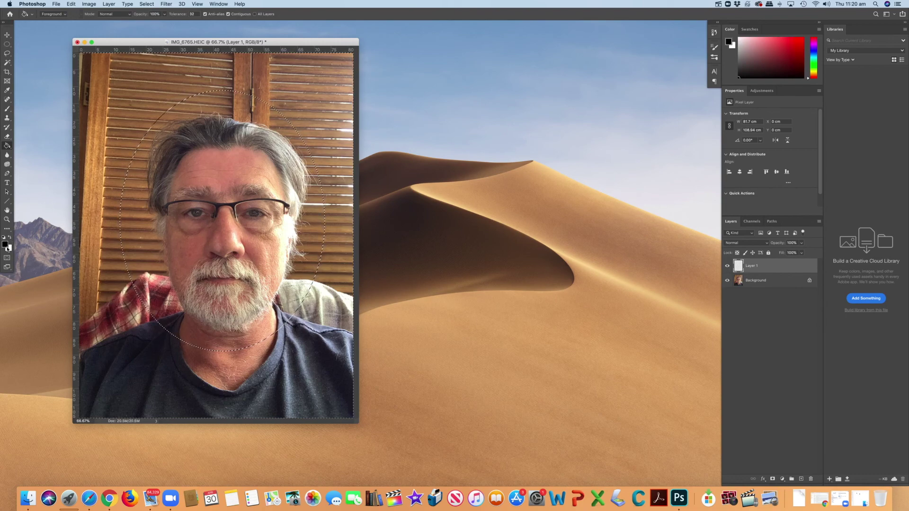
pyautogui.click(97, 88)
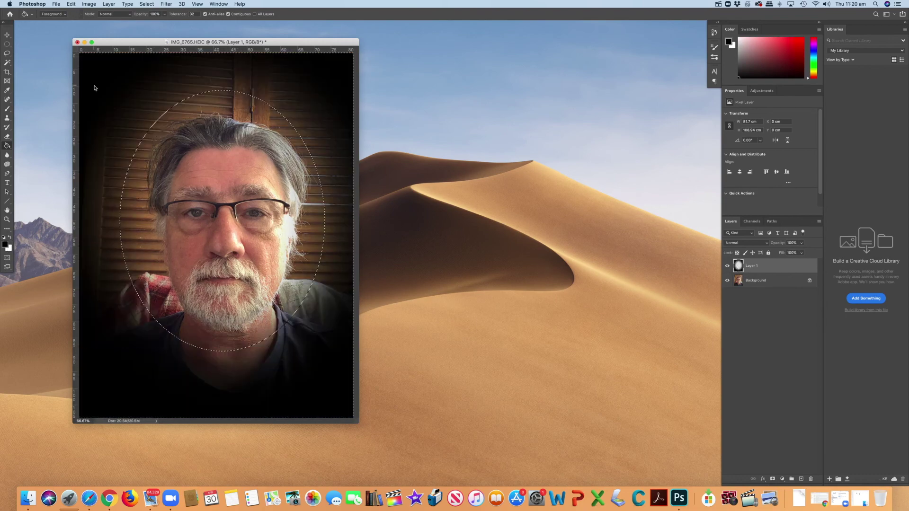